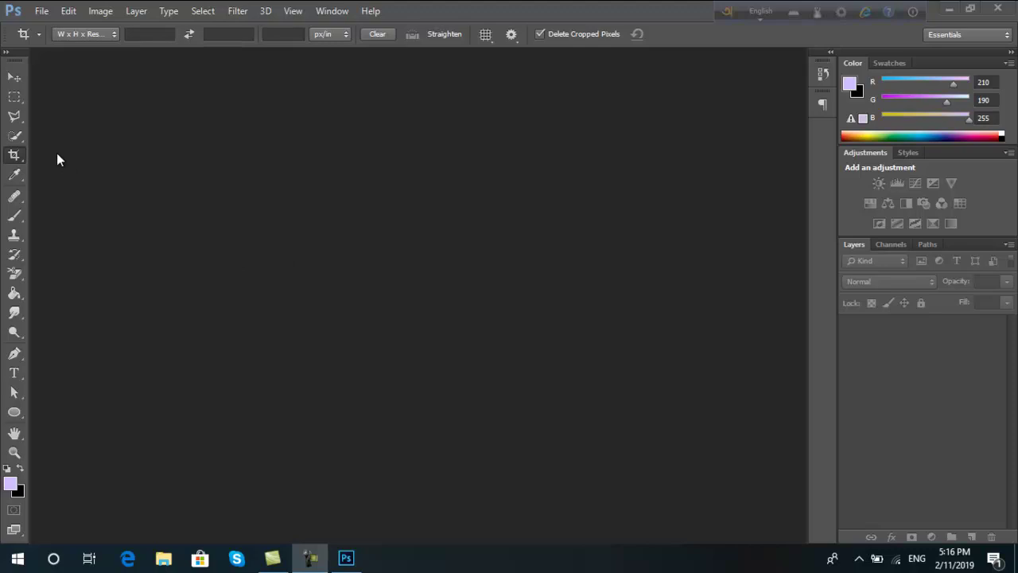
Open beach-brunette-girl-5360.jpg from the portrait folder, retrying after closing the first browser.
left_click(41, 12)
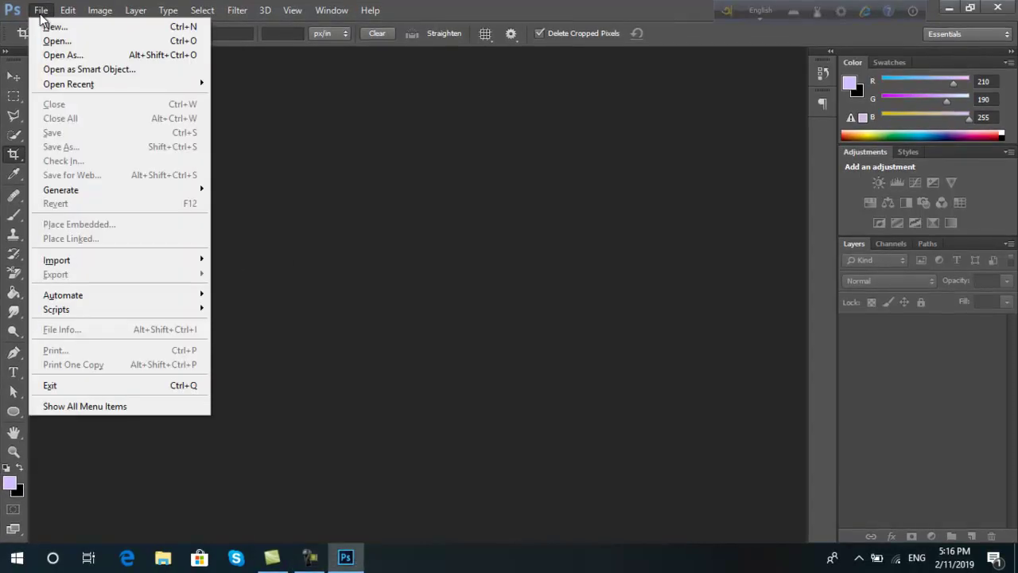
left_click(56, 43)
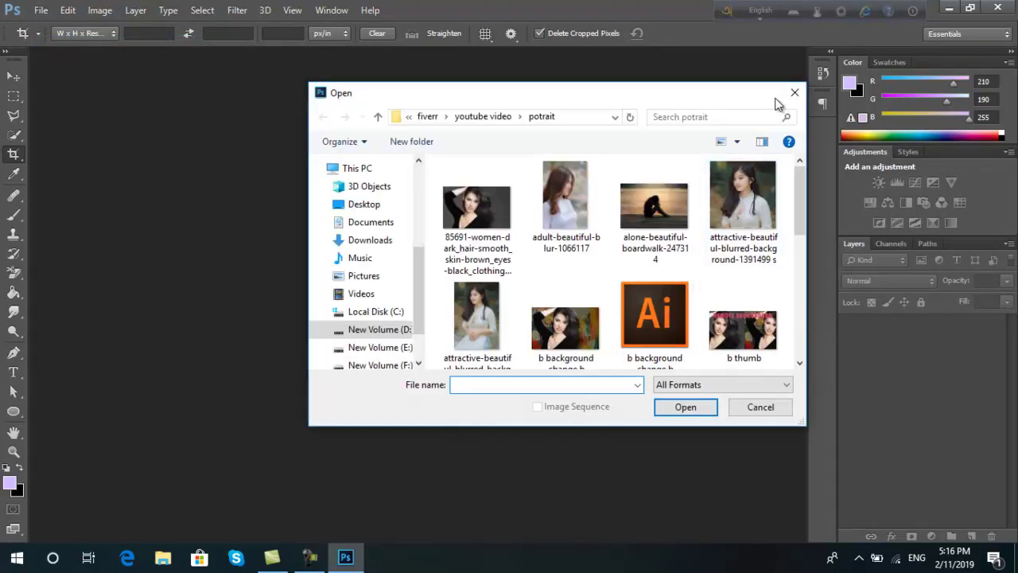
left_click(794, 92)
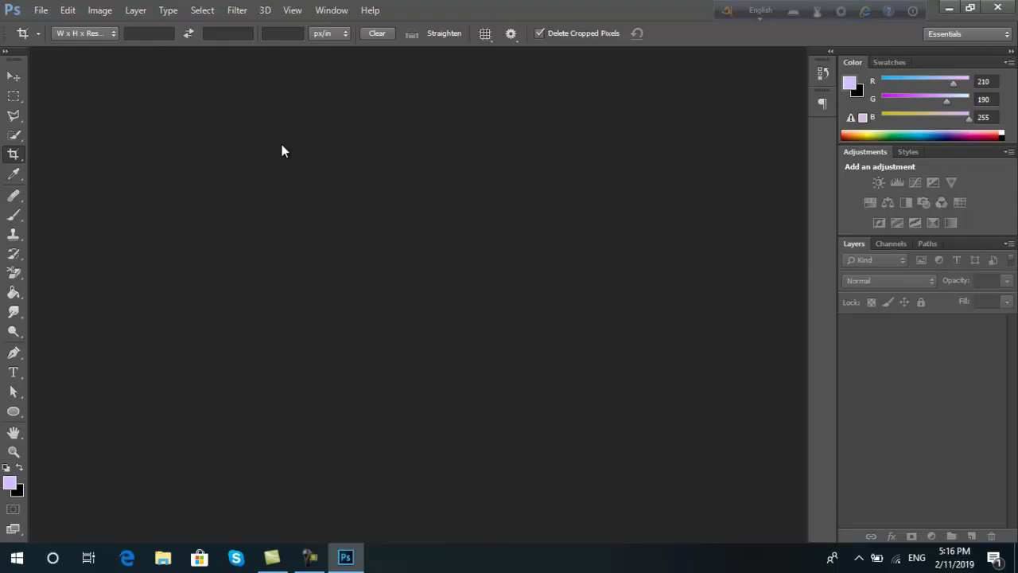
key("ctrl+o")
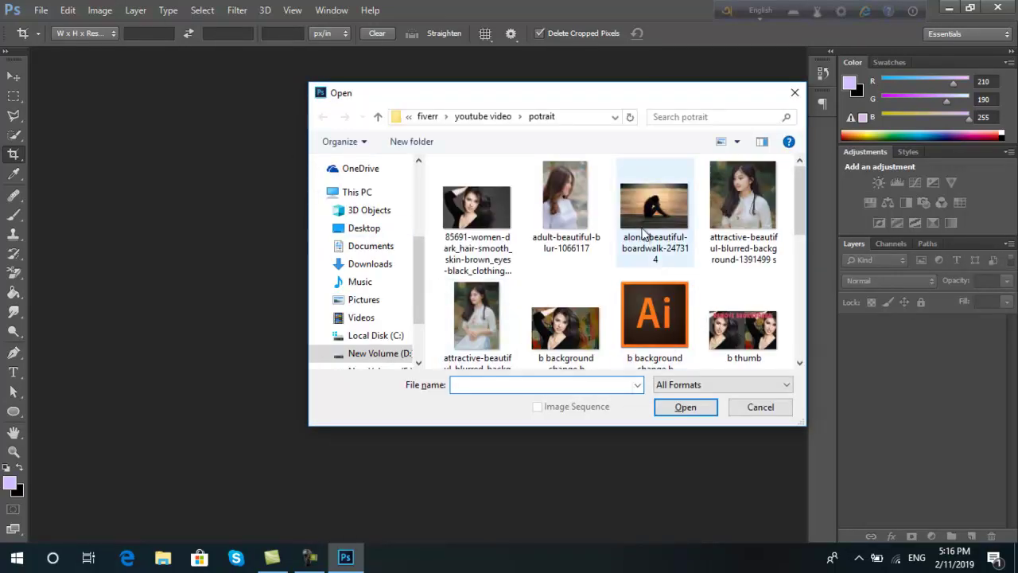
scroll(652, 227, "down", 2)
scroll(643, 230, "down", 2)
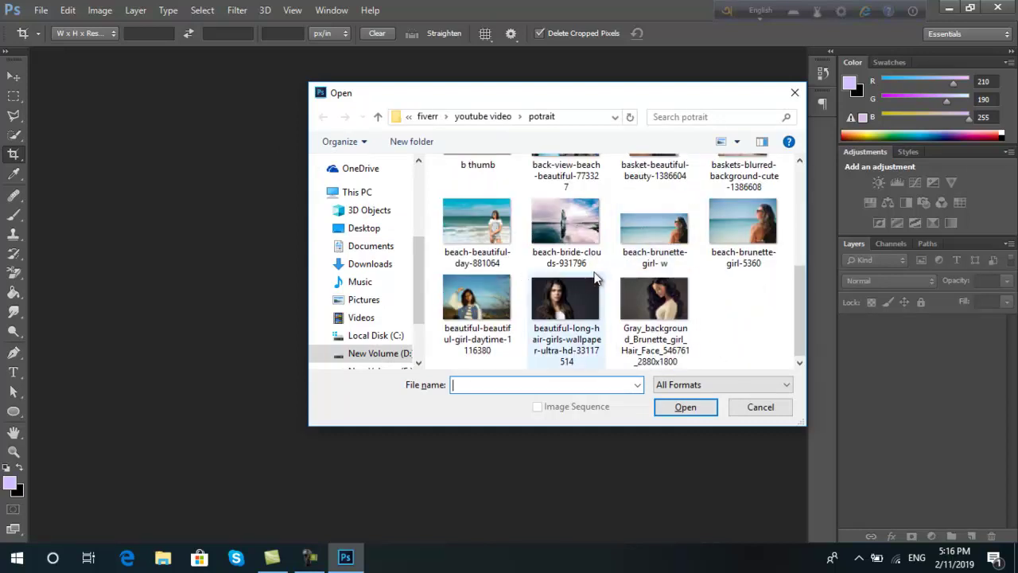
scroll(556, 280, "up", 1)
left_click(733, 294)
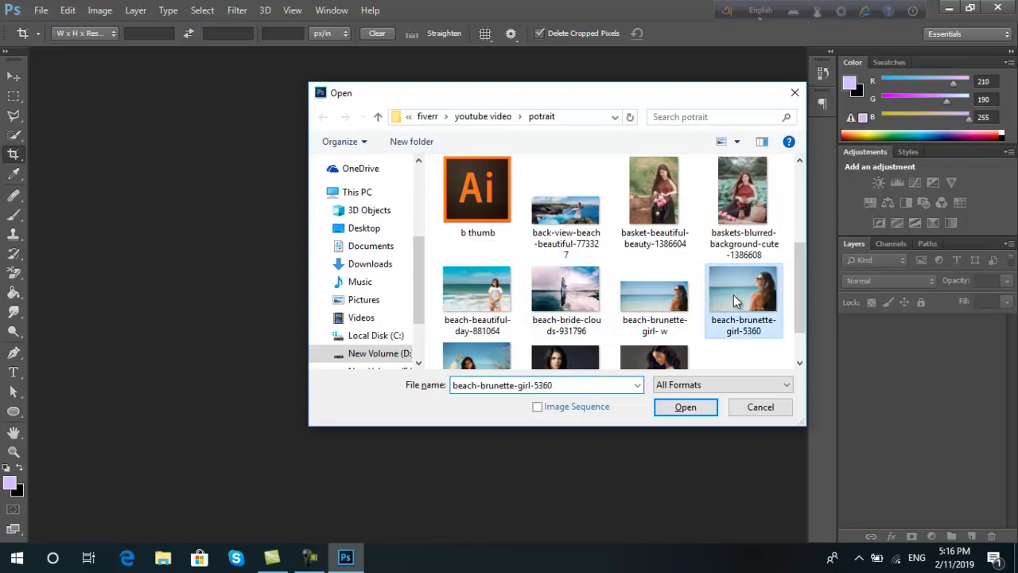
left_click(686, 407)
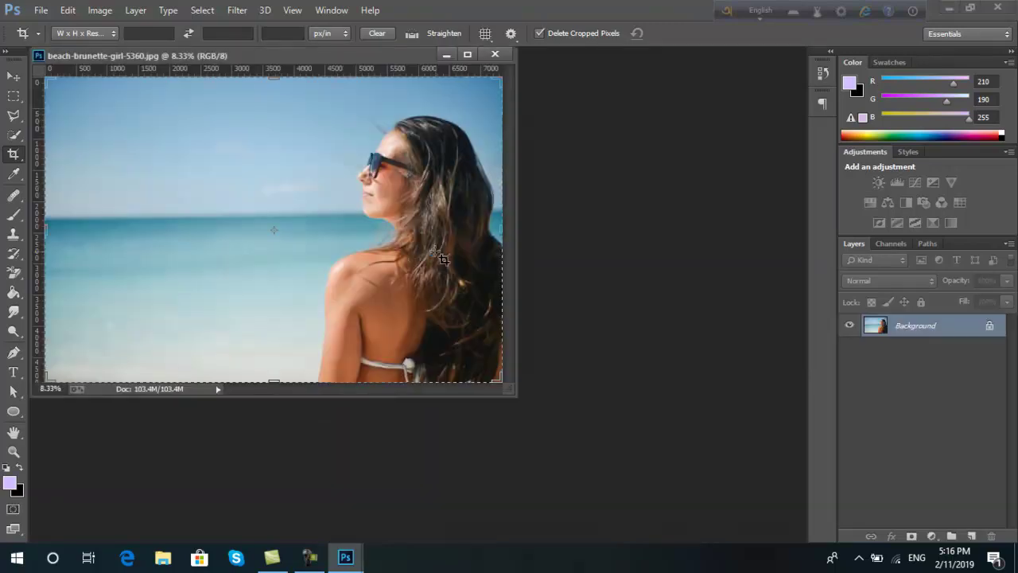
Dock the beach photo window as a tab and switch to the Move tool.
left_click_drag(316, 53, 426, 52)
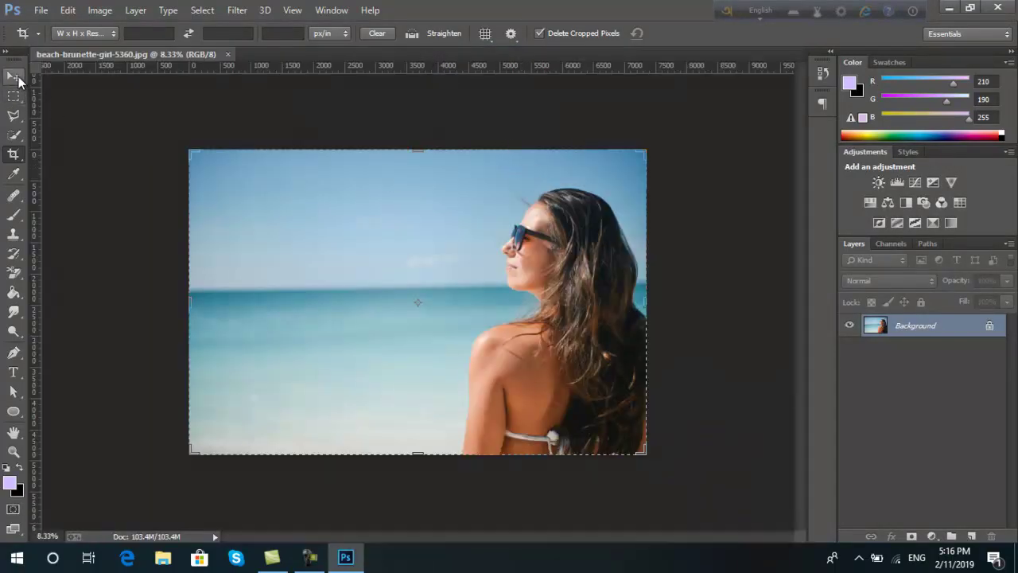
left_click(14, 76)
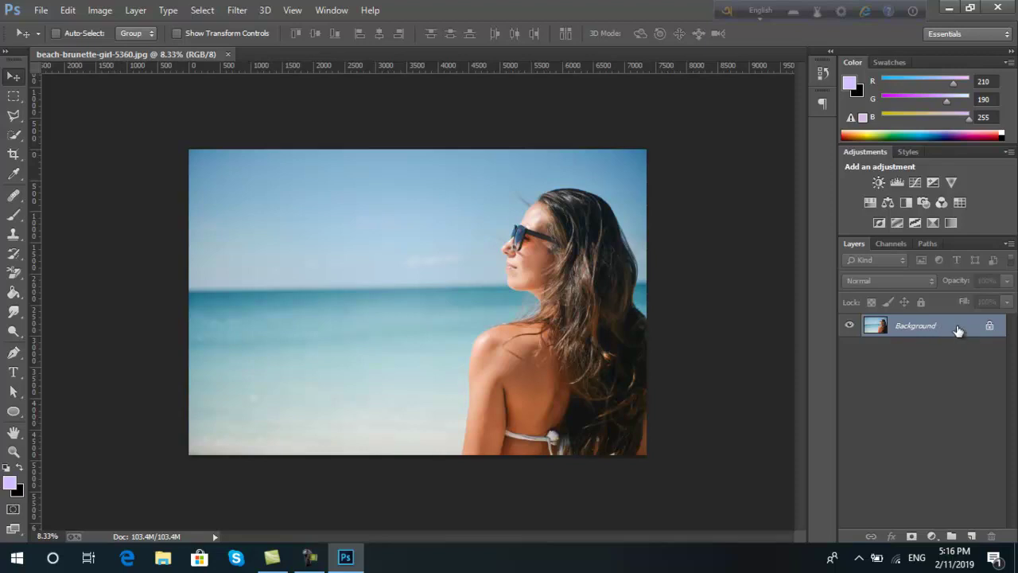
left_click_drag(959, 331, 957, 326)
Duplicate the Background layer as Background copy and hide the original Background.
key("ctrl+j")
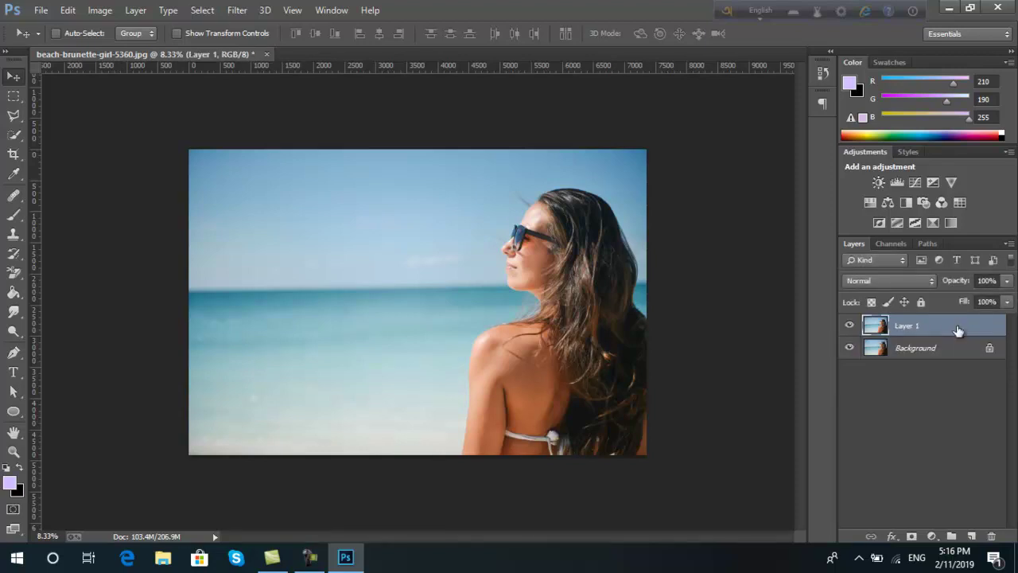
key("ctrl+z")
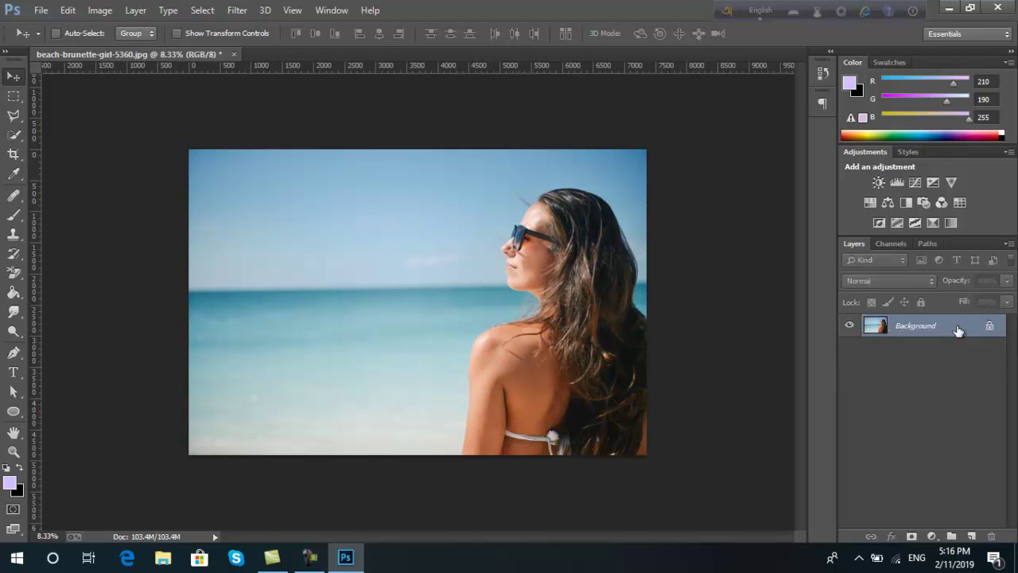
right_click(958, 331)
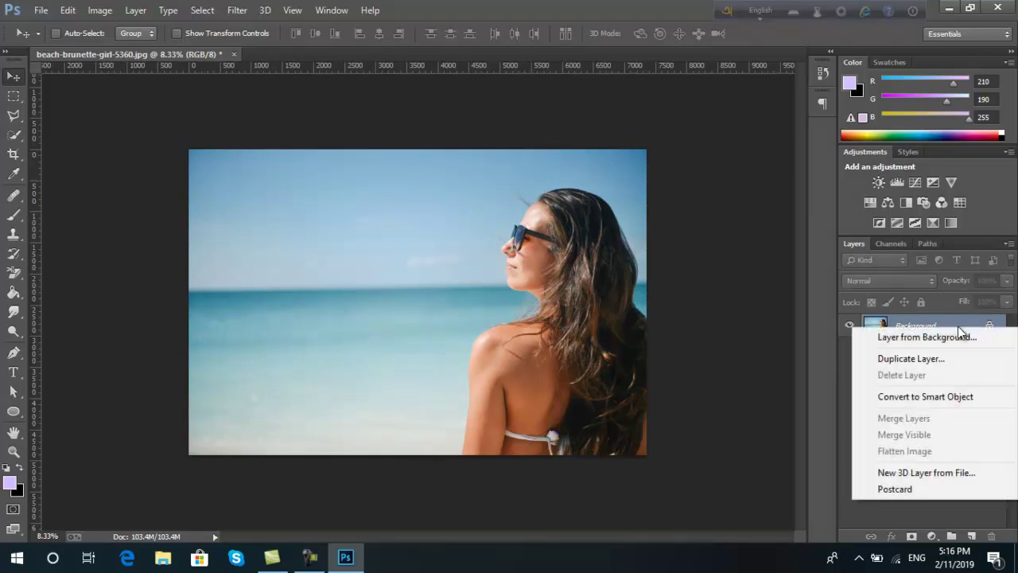
left_click(914, 362)
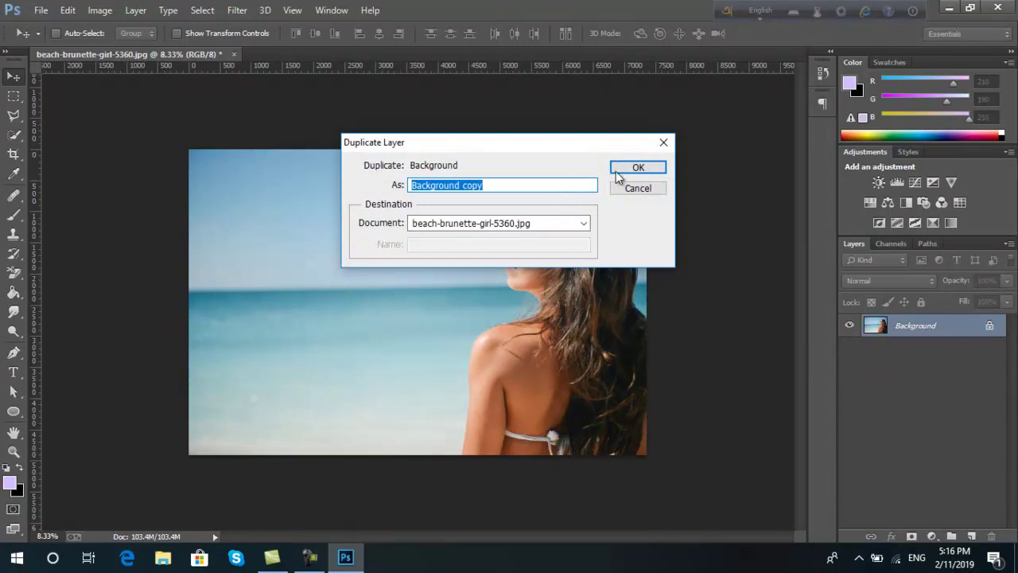
left_click(635, 168)
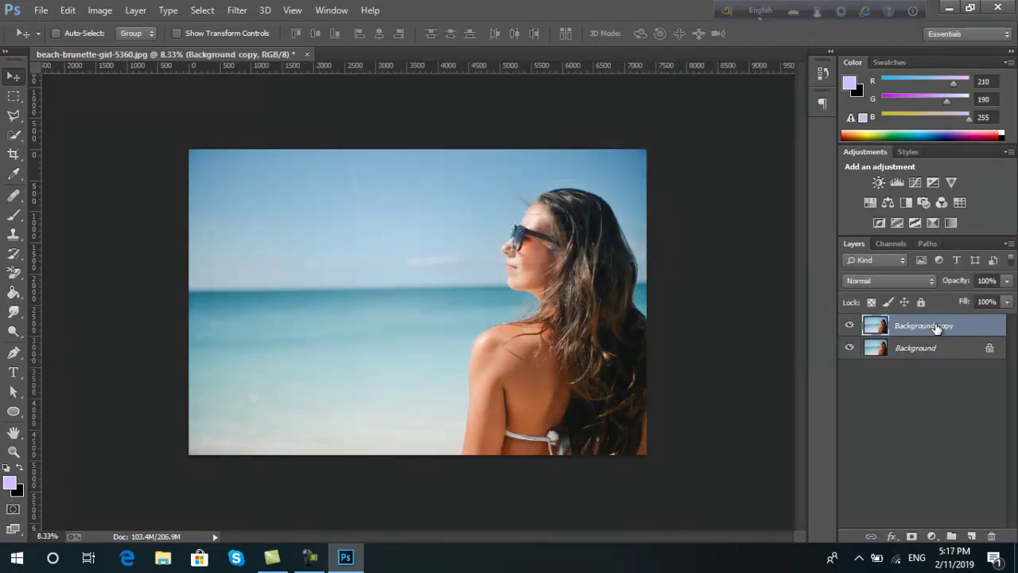
key("Delete")
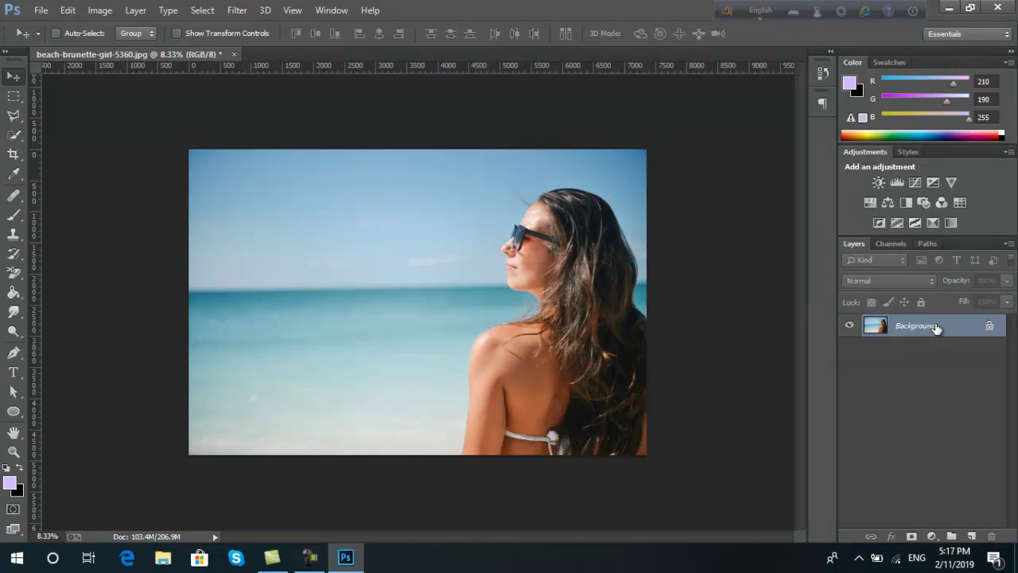
left_click_drag(937, 327, 971, 536)
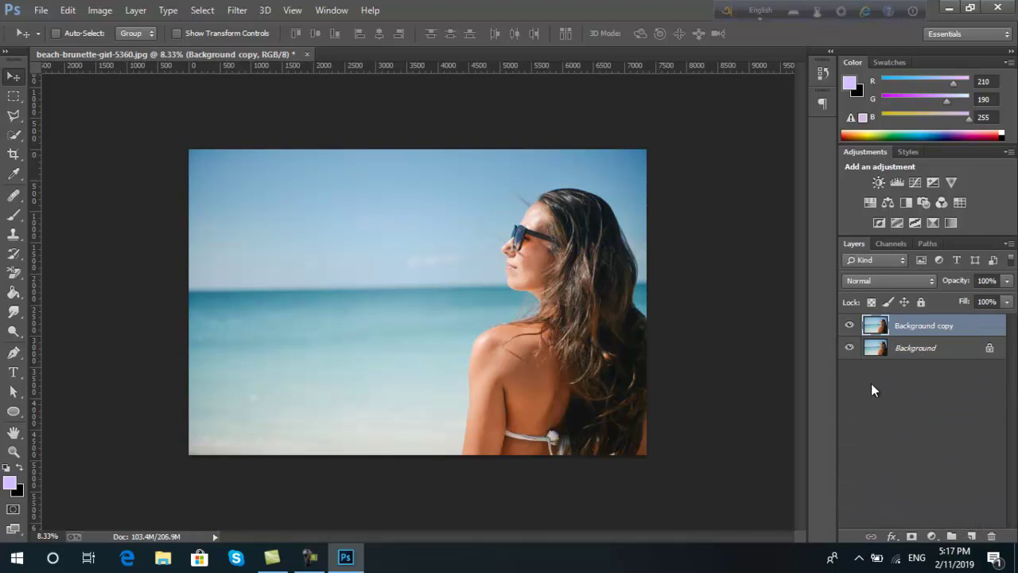
left_click(850, 349)
Crop outward to widen the canvas far to the left, to about 11271 px.
left_click(13, 154)
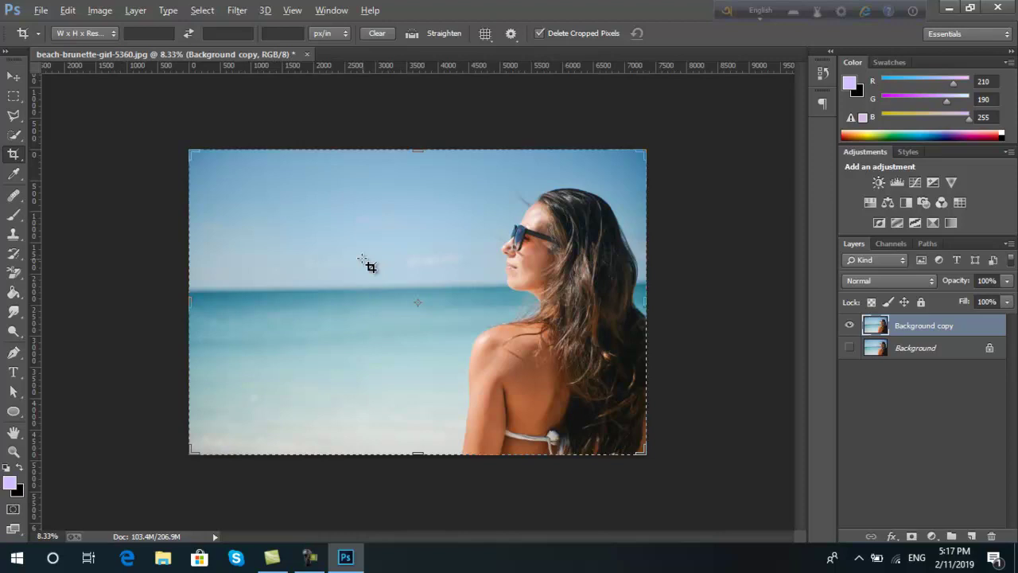
key("ctrl+minus")
key("ctrl+minus")
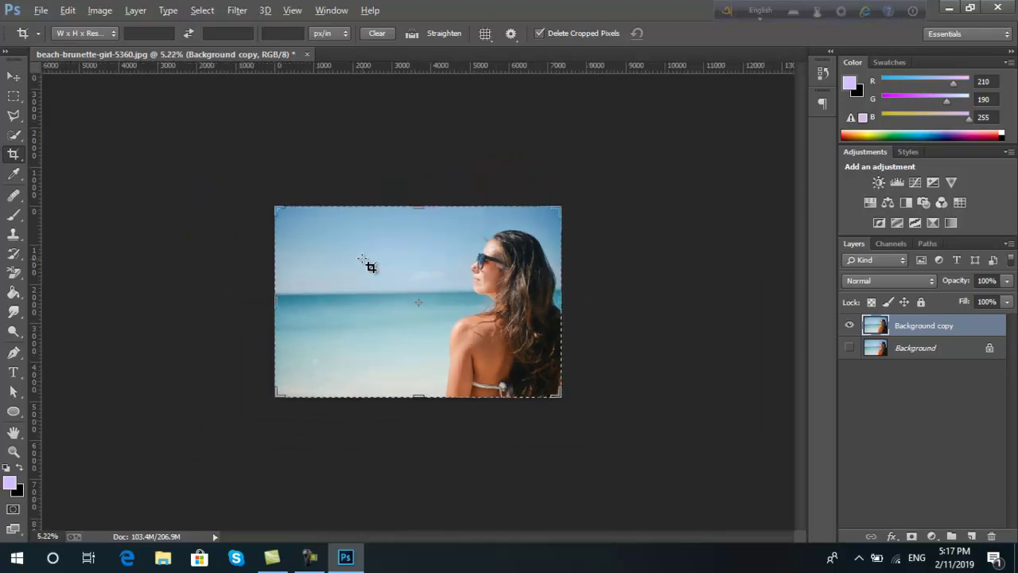
key("ctrl+minus")
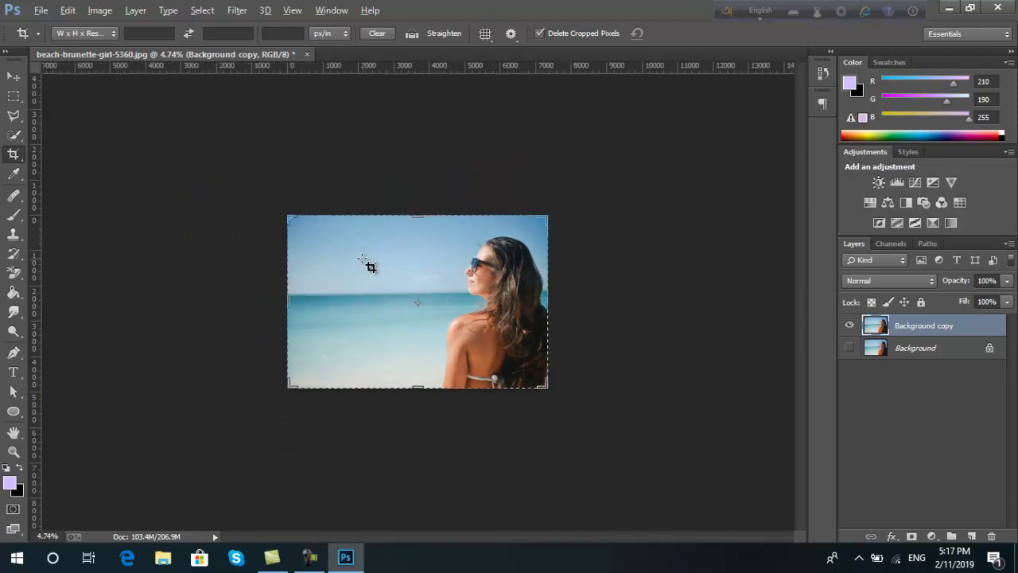
key("alt")
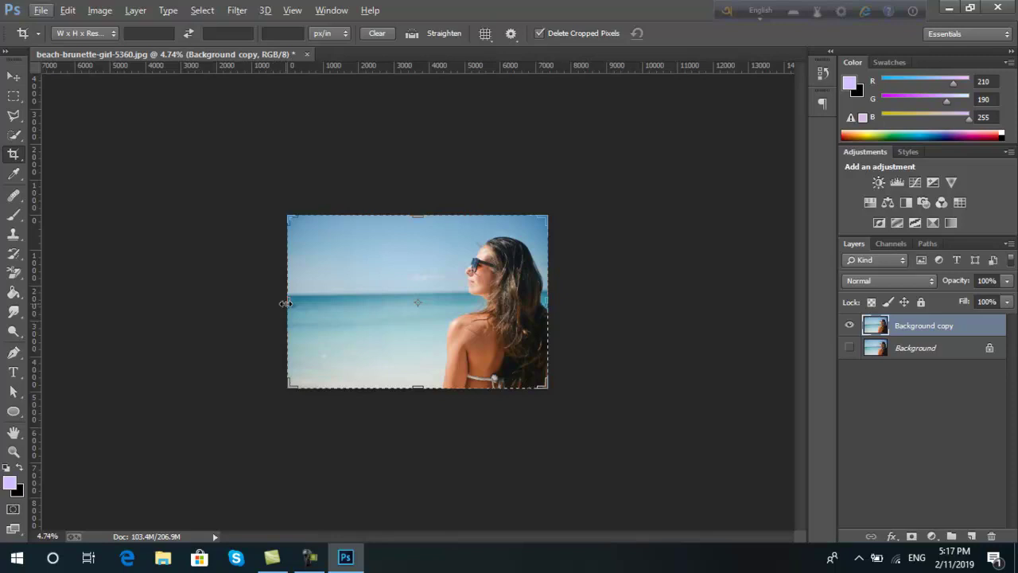
left_click_drag(285, 303, 216, 302)
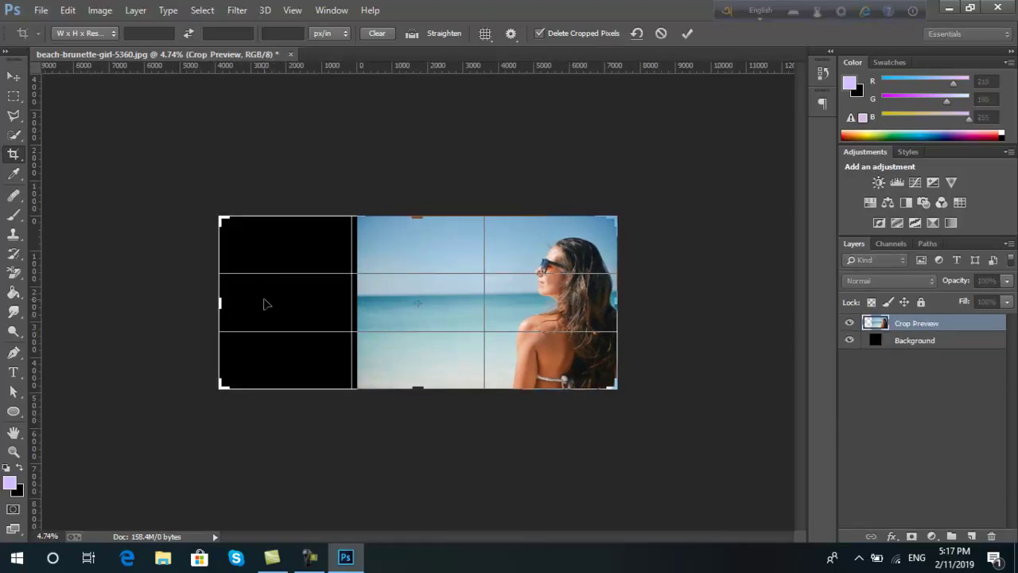
left_click(689, 38)
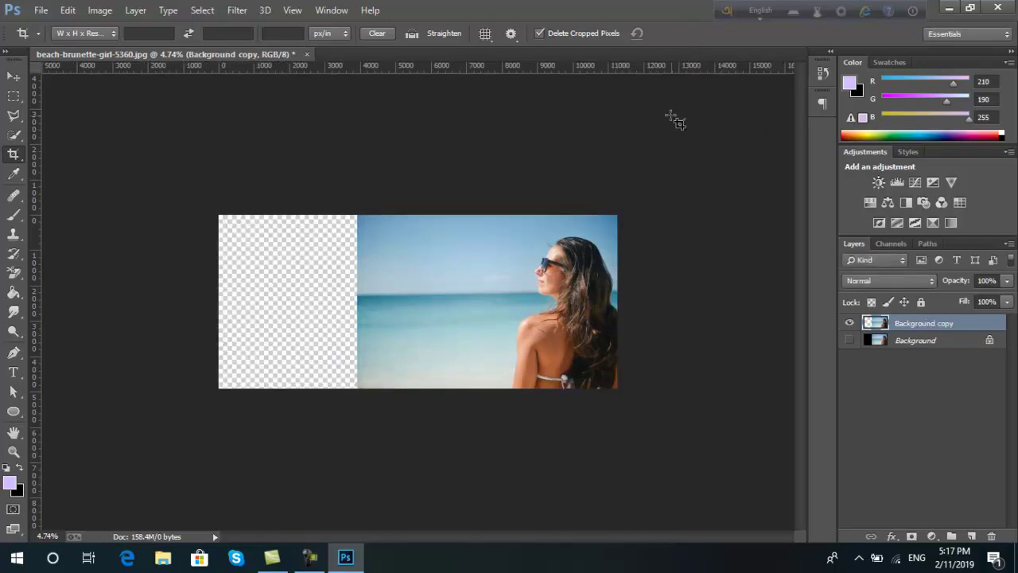
Content-aware scale the photo leftward to about 7907 px wide (107.43%).
left_click(67, 12)
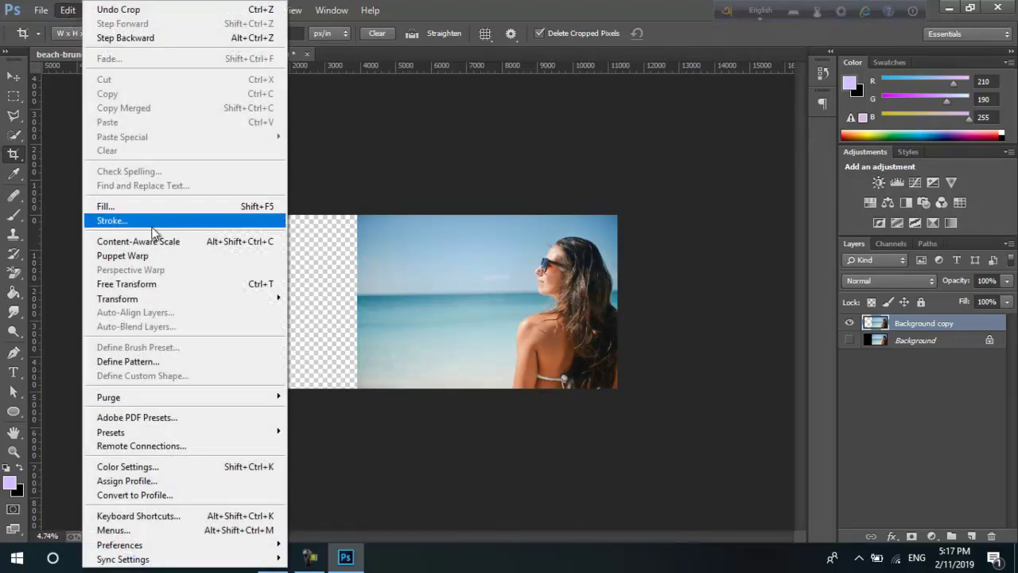
left_click(159, 242)
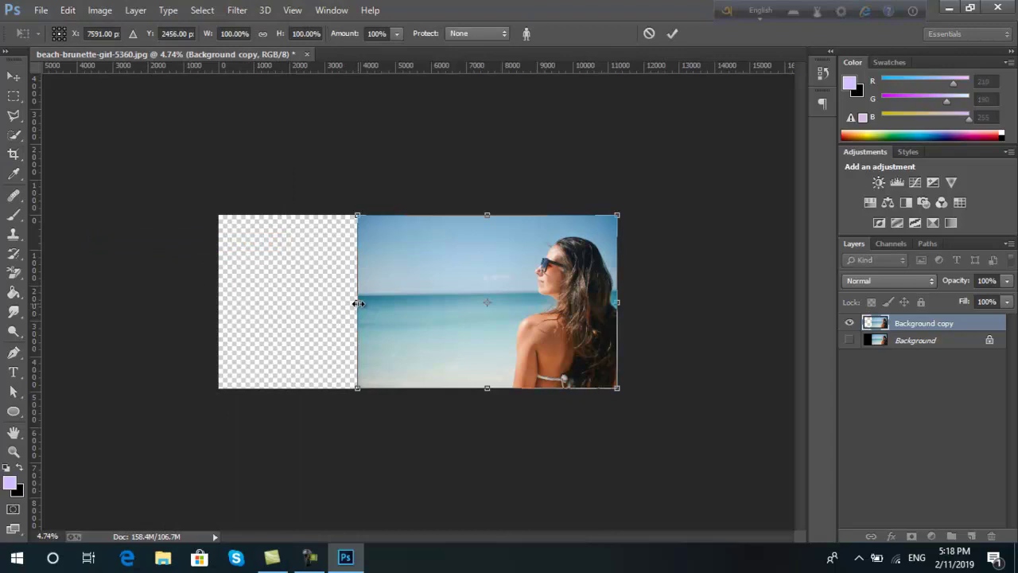
left_click_drag(358, 303, 354, 303)
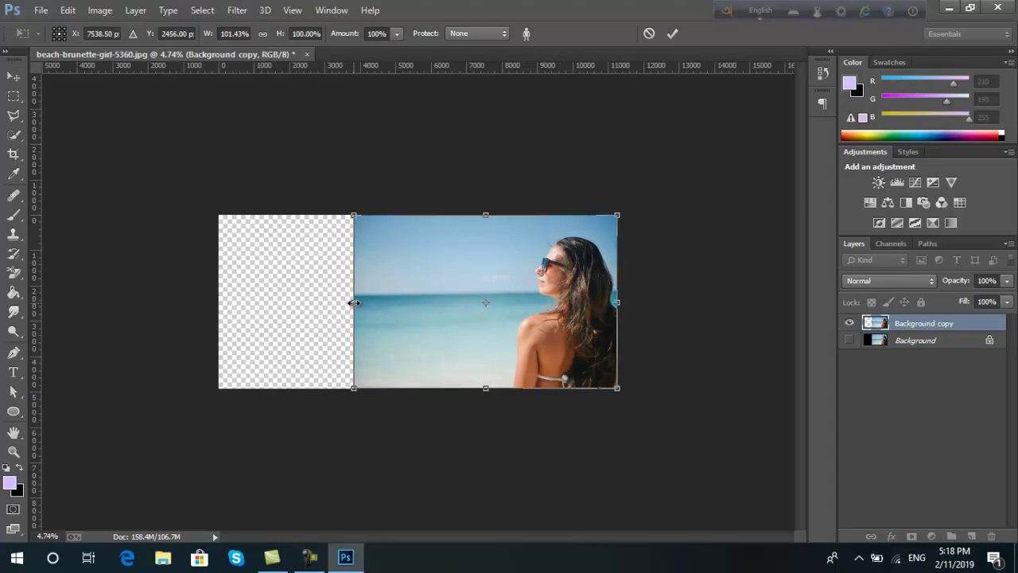
left_click_drag(354, 302, 338, 302)
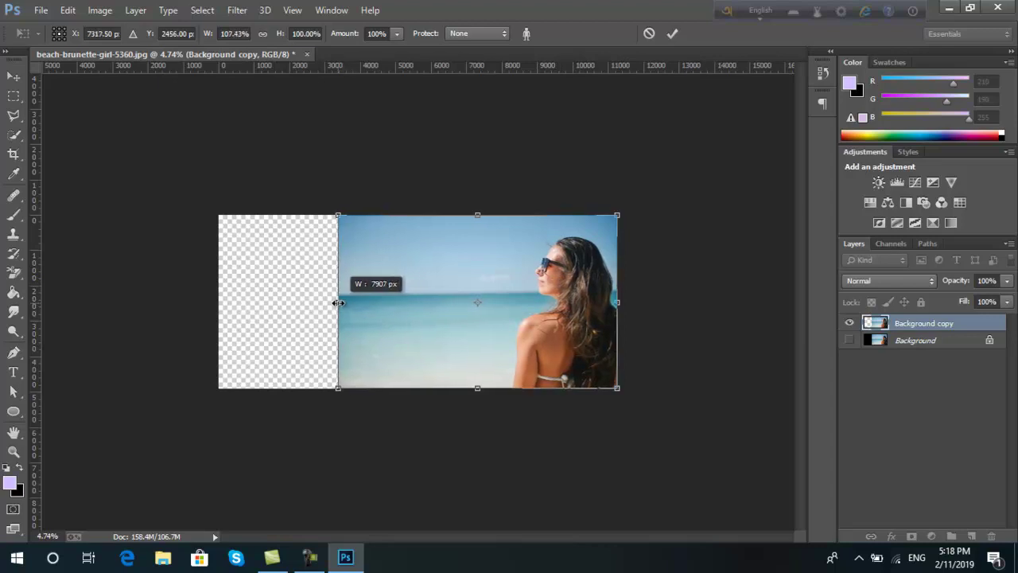
left_click(670, 33)
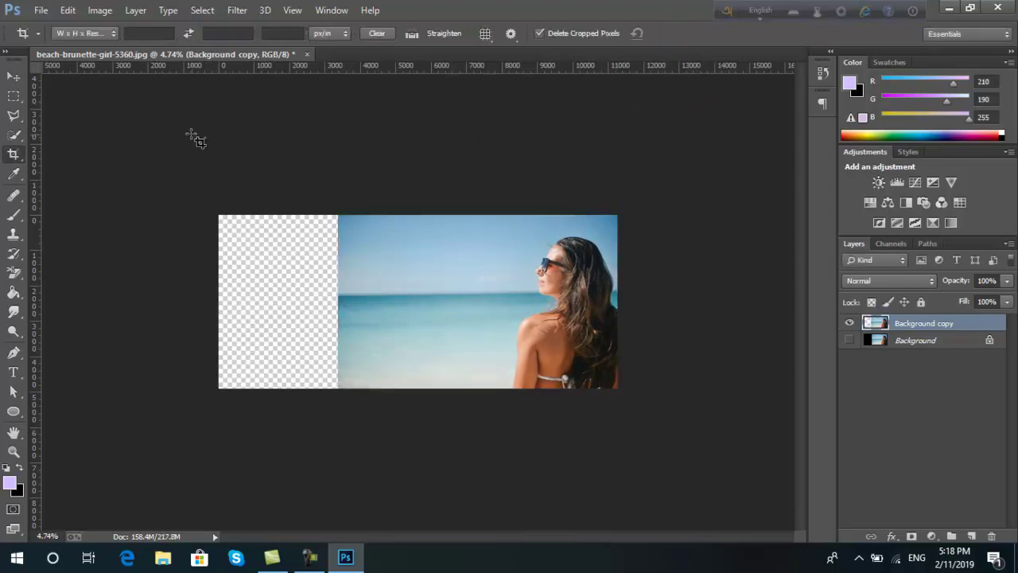
Content-aware scale the photo further left into the transparent strip.
left_click(67, 12)
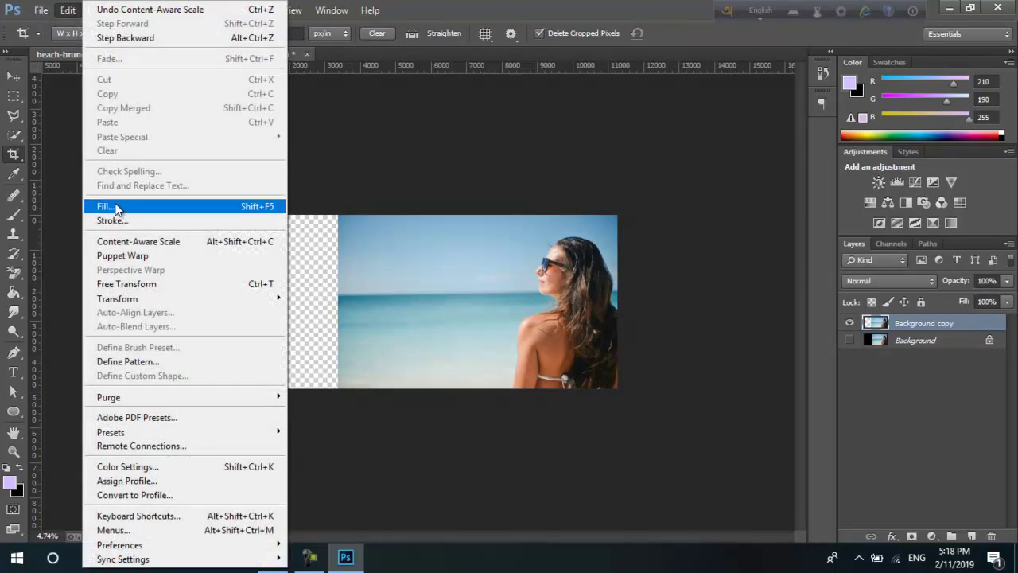
left_click(126, 247)
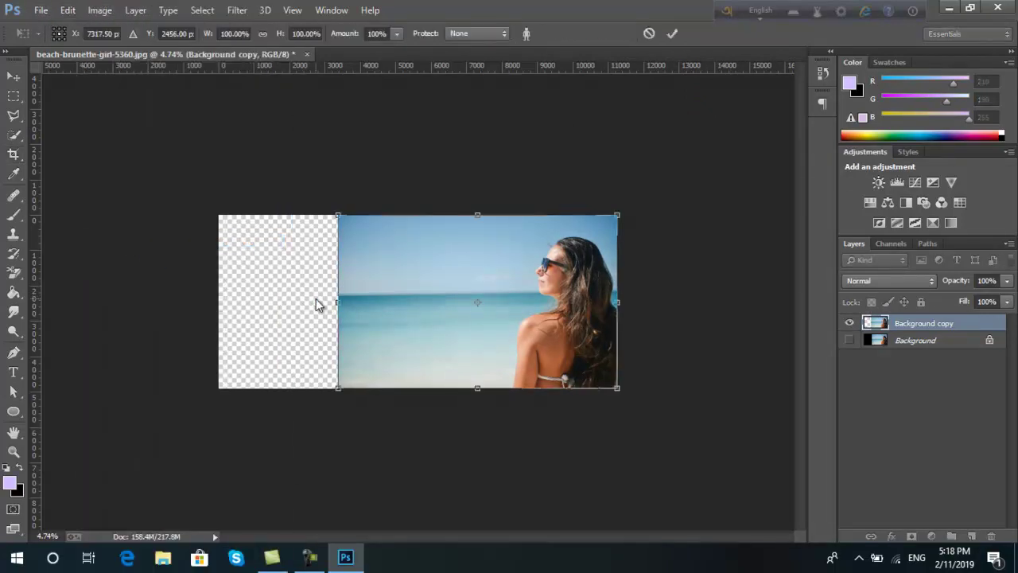
left_click_drag(340, 302, 308, 302)
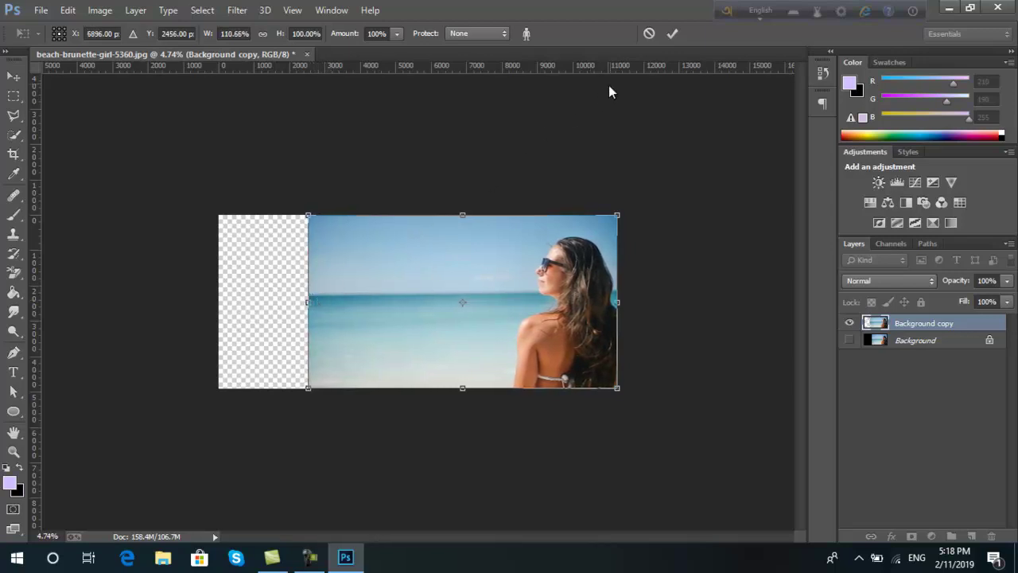
left_click(672, 32)
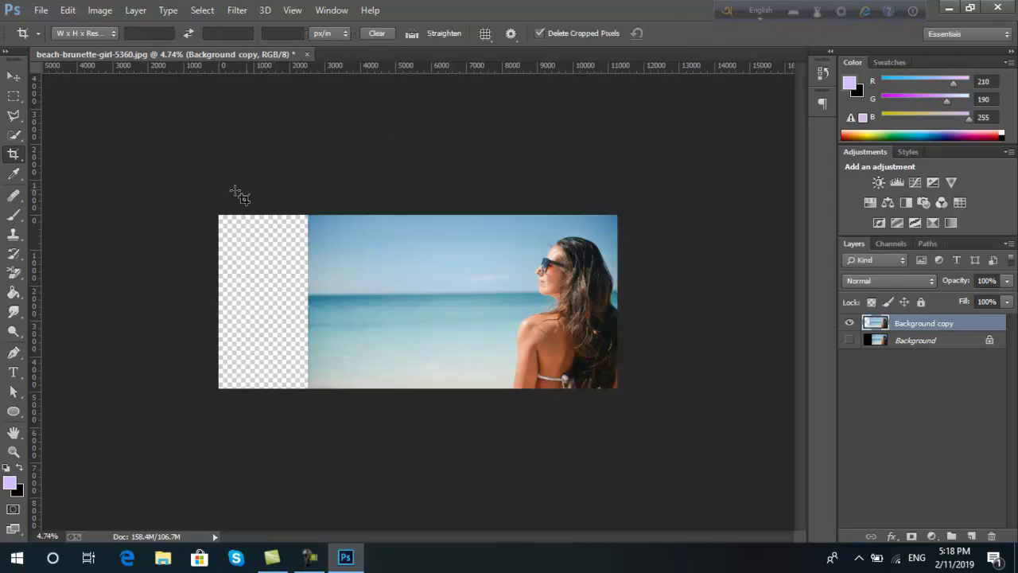
Content-aware scale again, stretching the beach to about 9506 px (108.66%).
left_click(67, 11)
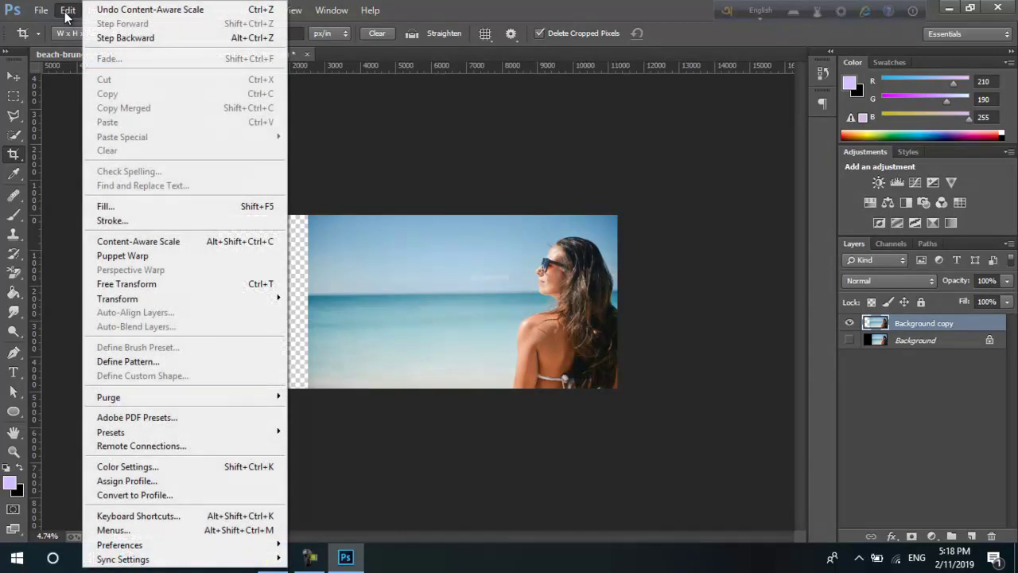
left_click(151, 241)
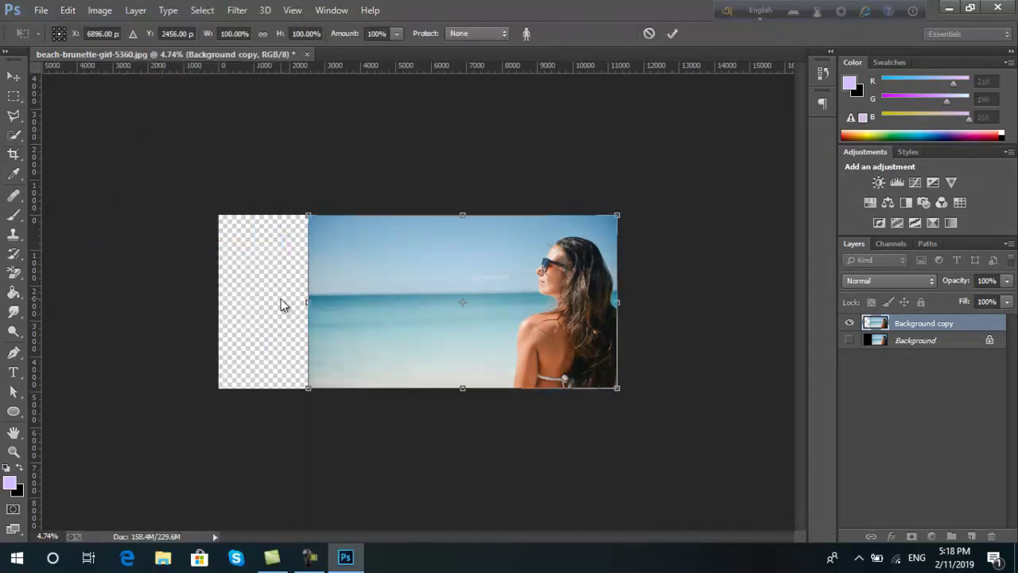
left_click_drag(307, 301, 281, 300)
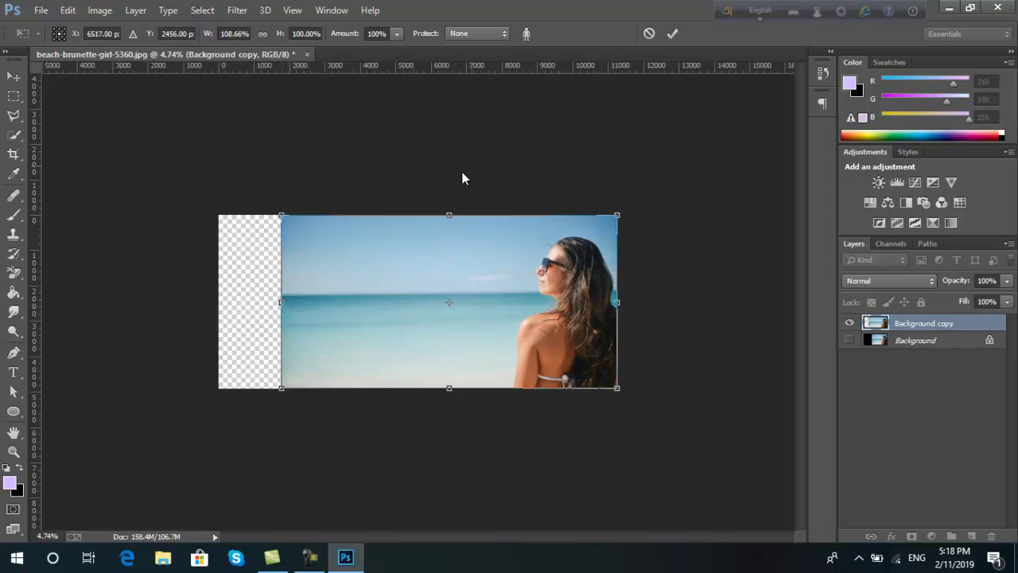
left_click(672, 34)
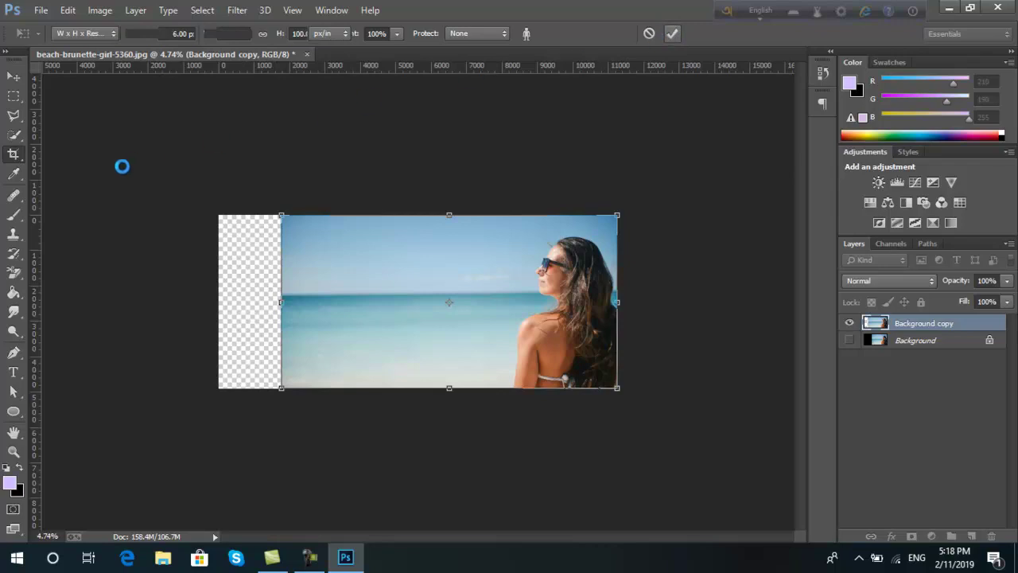
Content-aware scale the photo further toward the canvas's left edge.
left_click(64, 15)
left_click(133, 242)
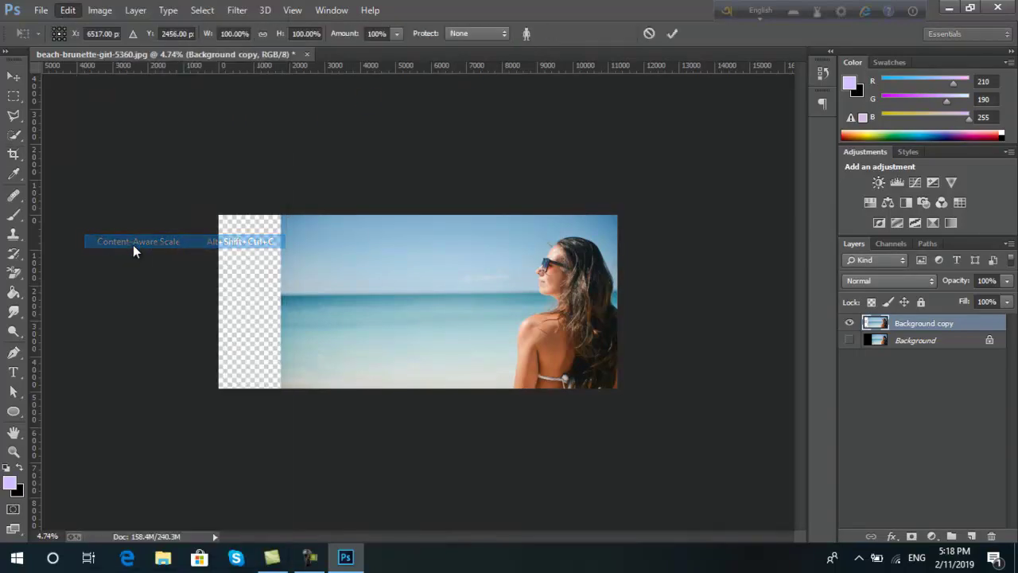
left_click_drag(281, 302, 248, 305)
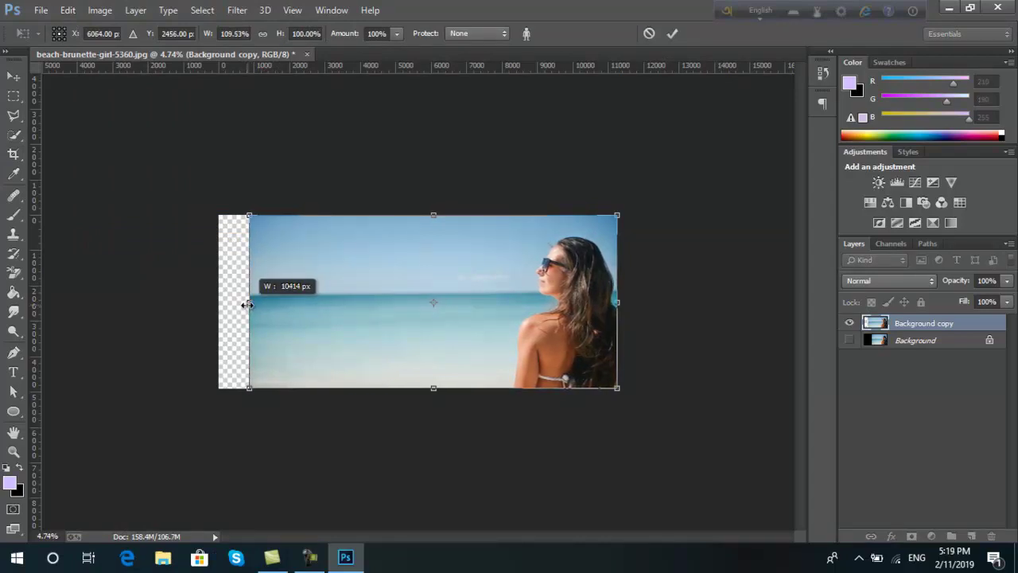
left_click(672, 33)
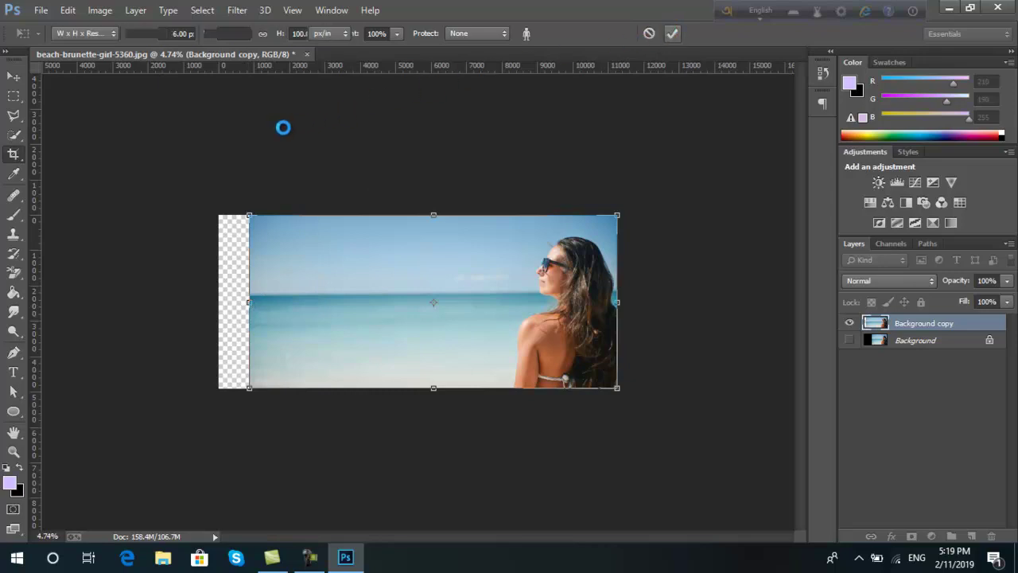
Run a final content-aware scale so the photo fills the 11271 px canvas completely.
left_click(67, 10)
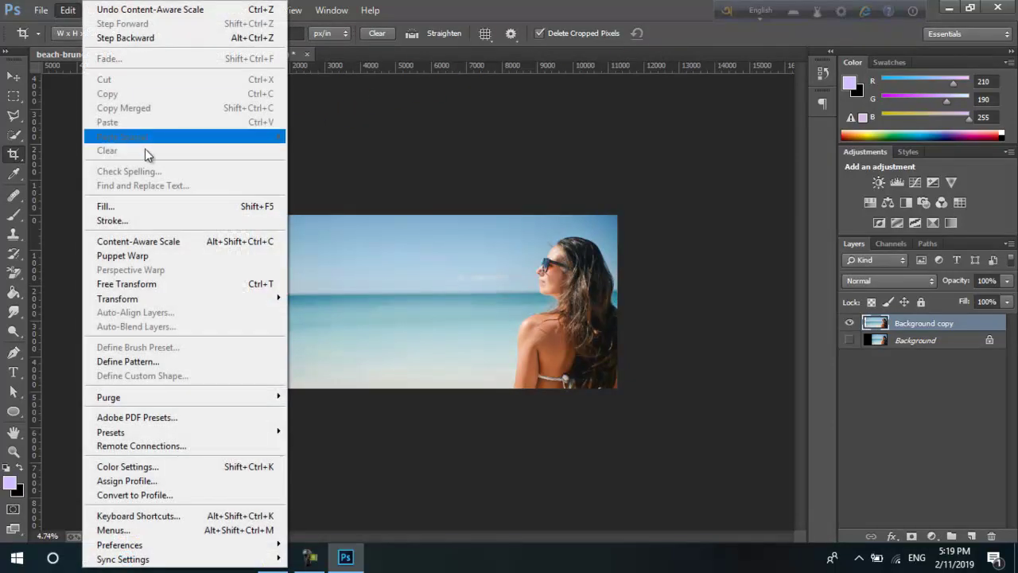
left_click(227, 241)
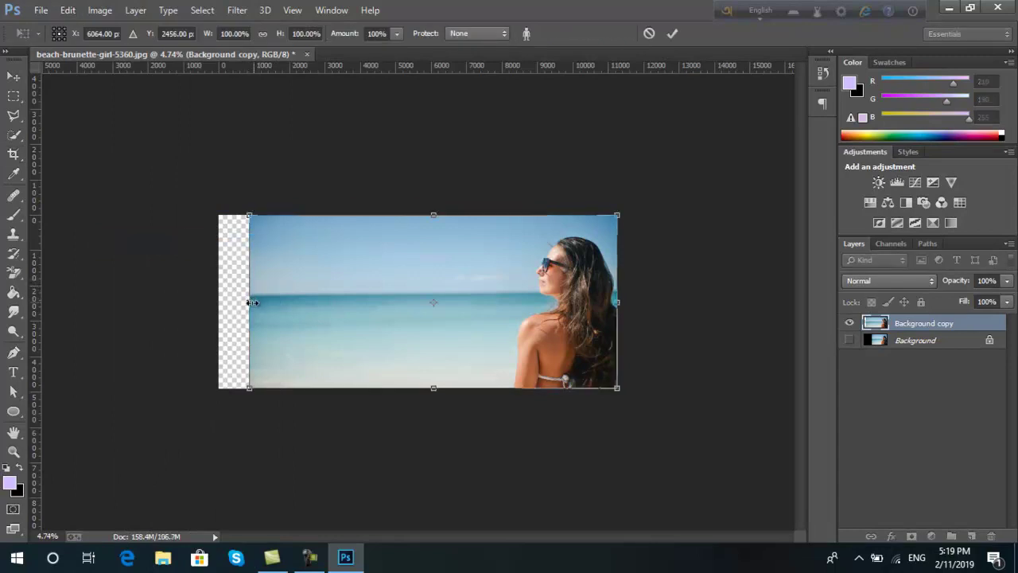
left_click_drag(252, 302, 226, 303)
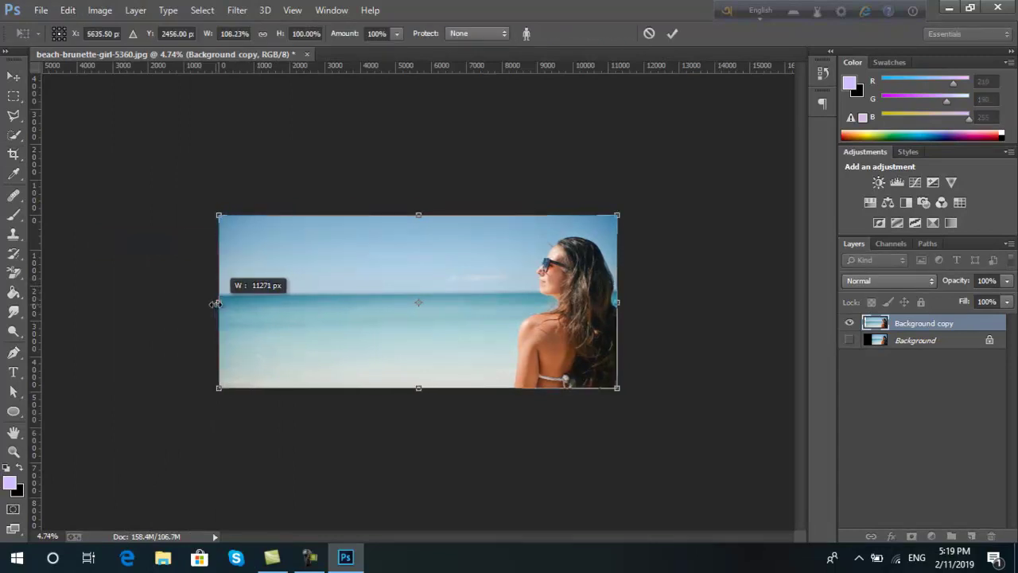
left_click(673, 33)
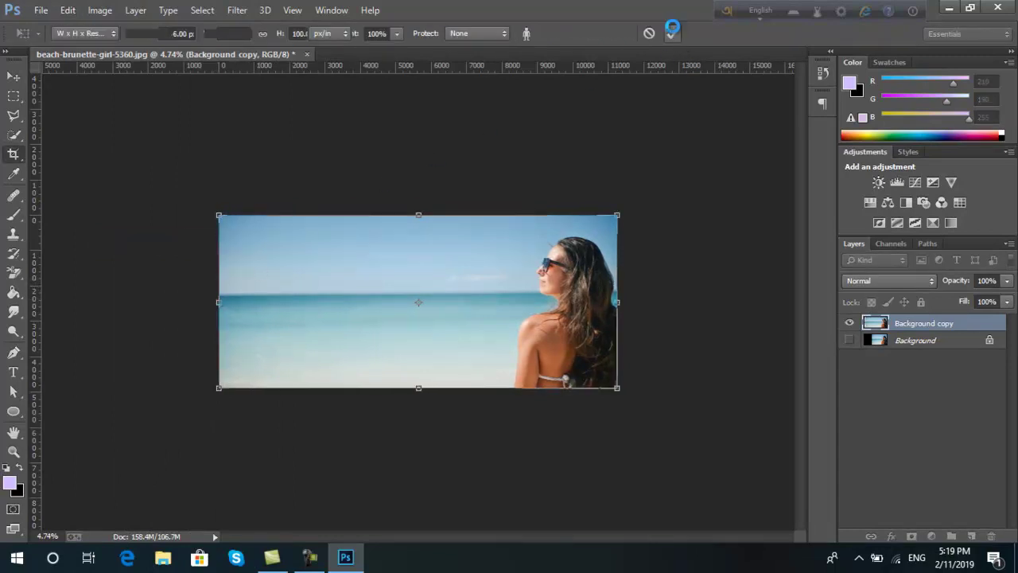